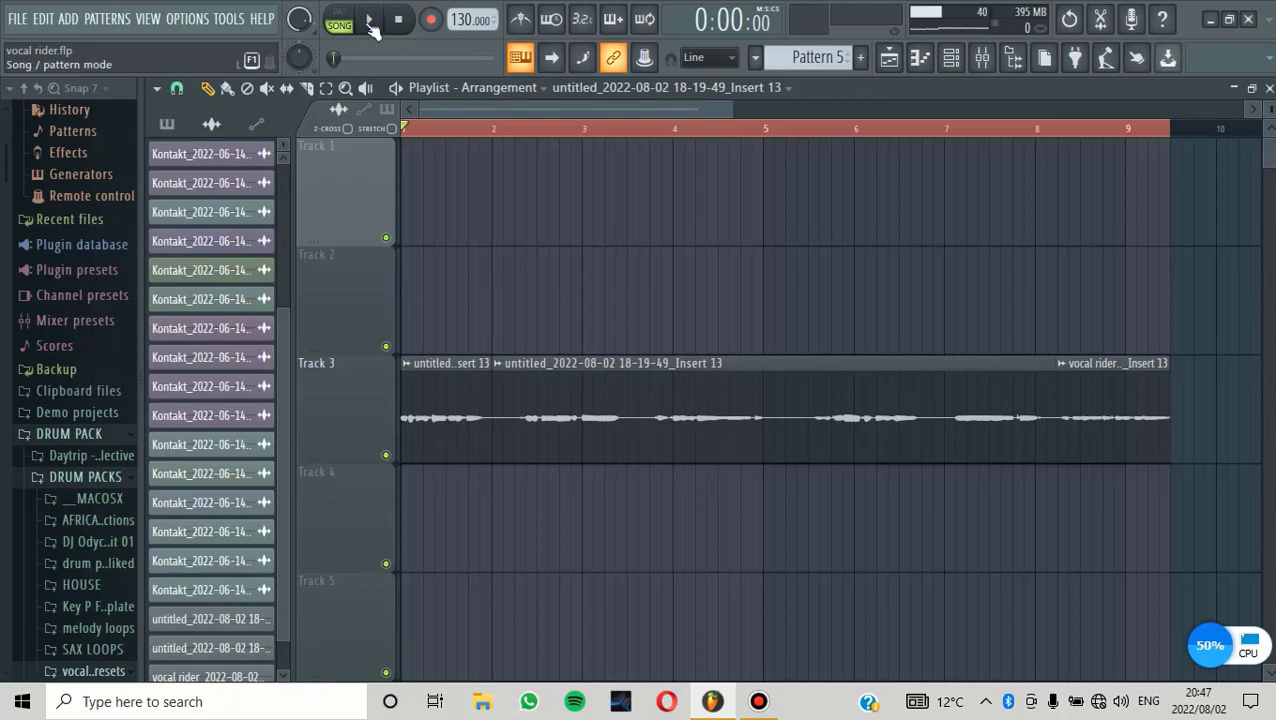
- Play the song from the start to hear the vocal clips on Track 3, and stop playback
click(370, 23)
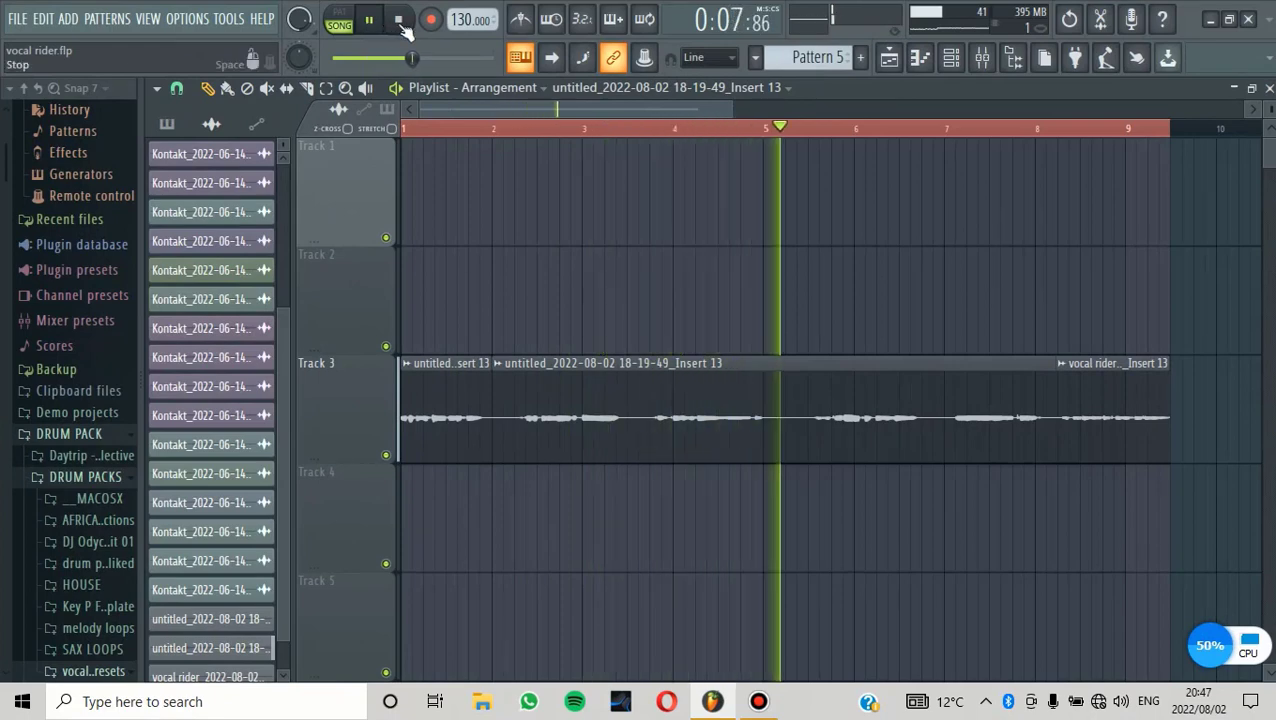
click(400, 22)
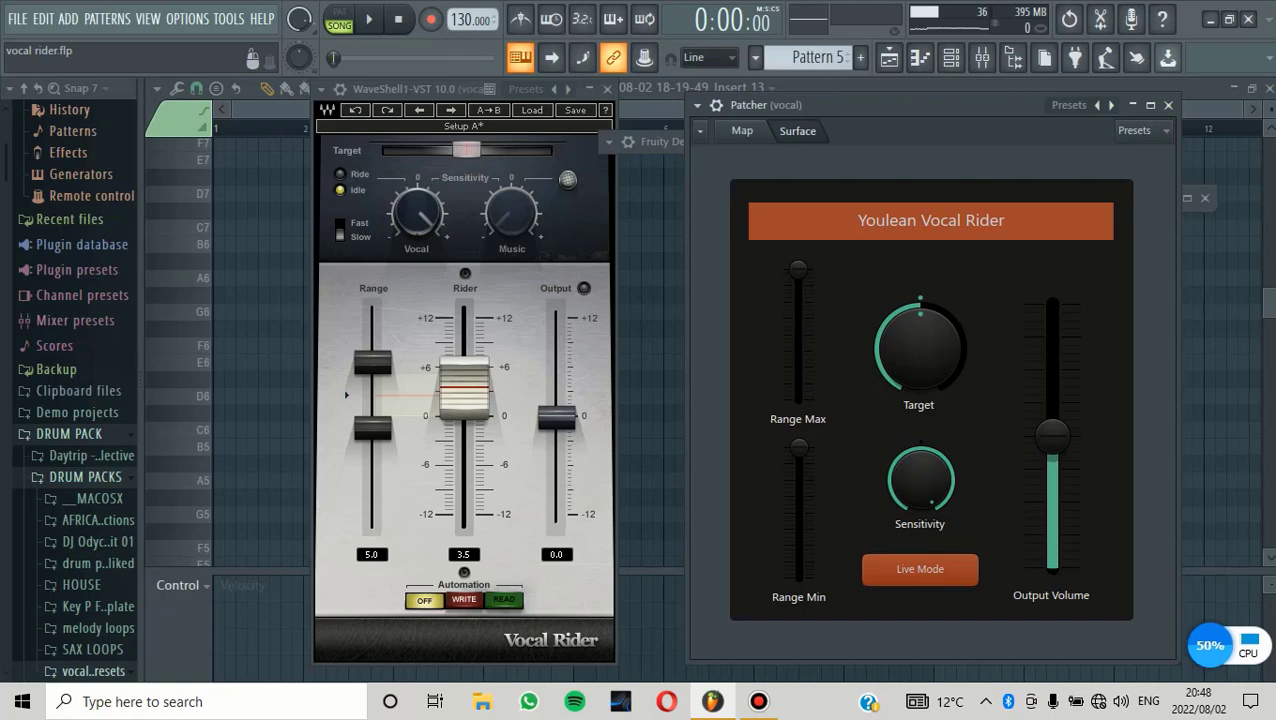
- Open the mixer and maximize it to show the vocal track's effect slots
drag(920, 480, 943, 393)
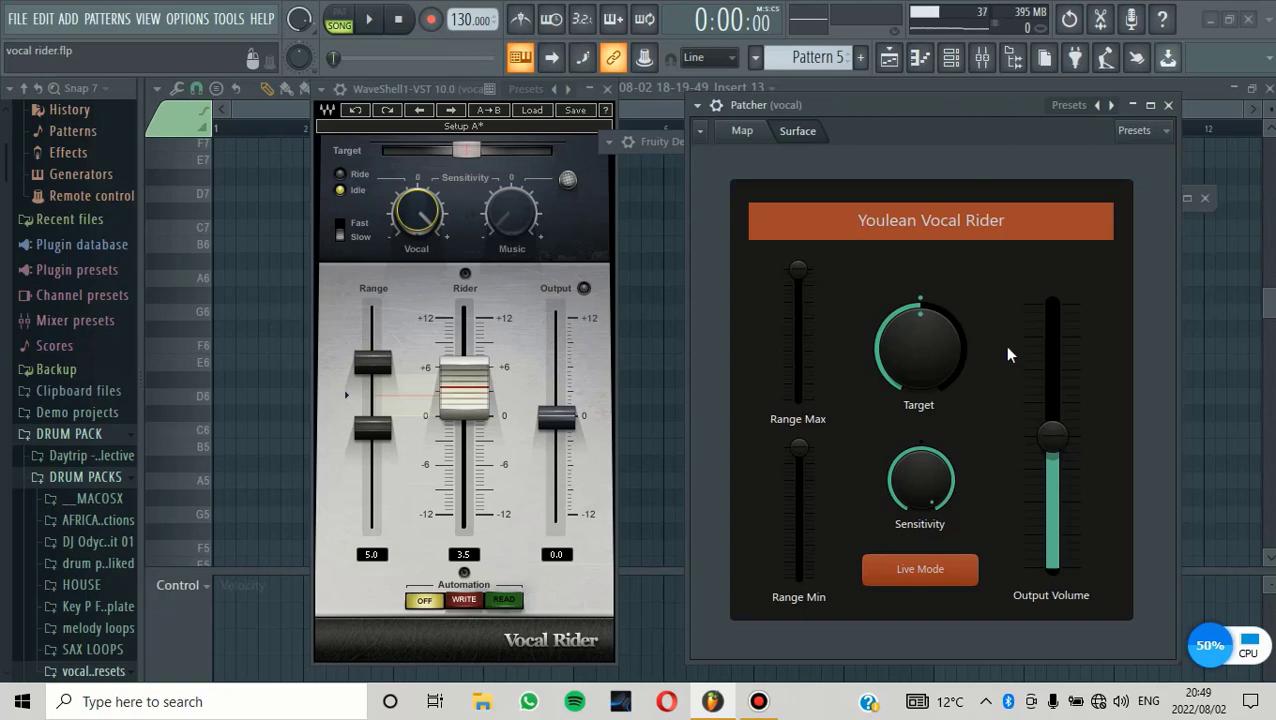
click(984, 58)
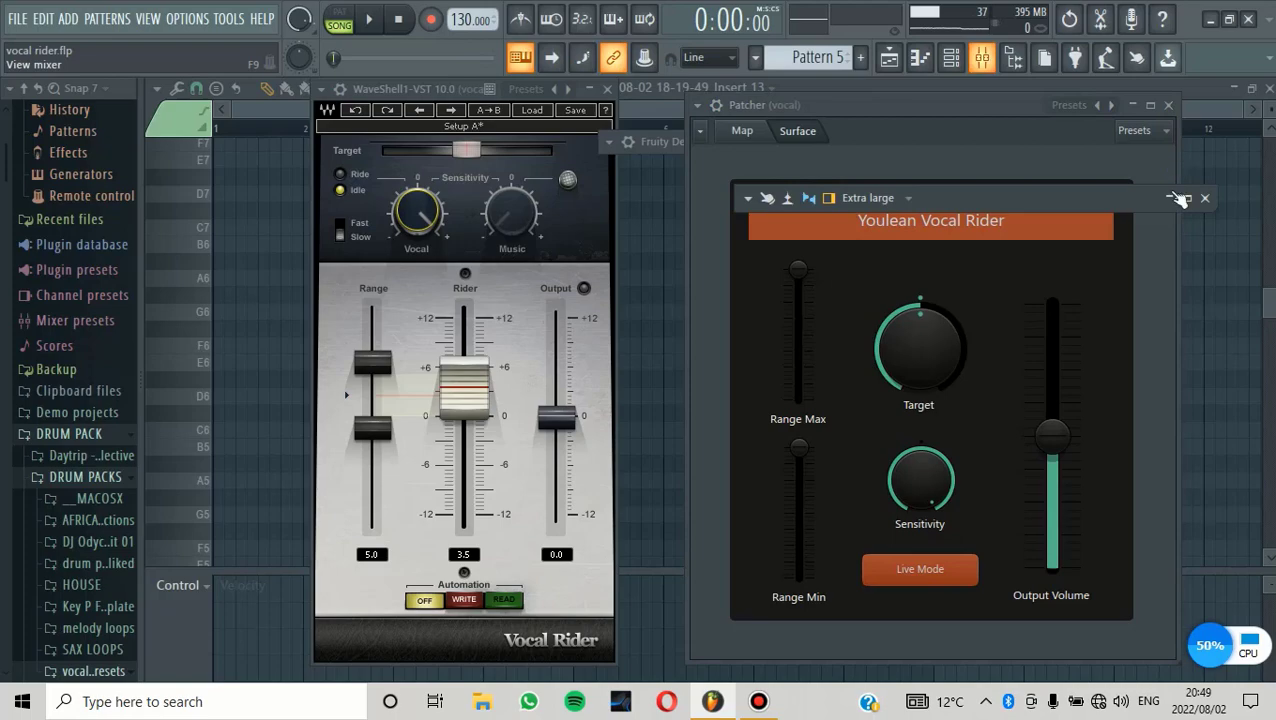
click(1170, 197)
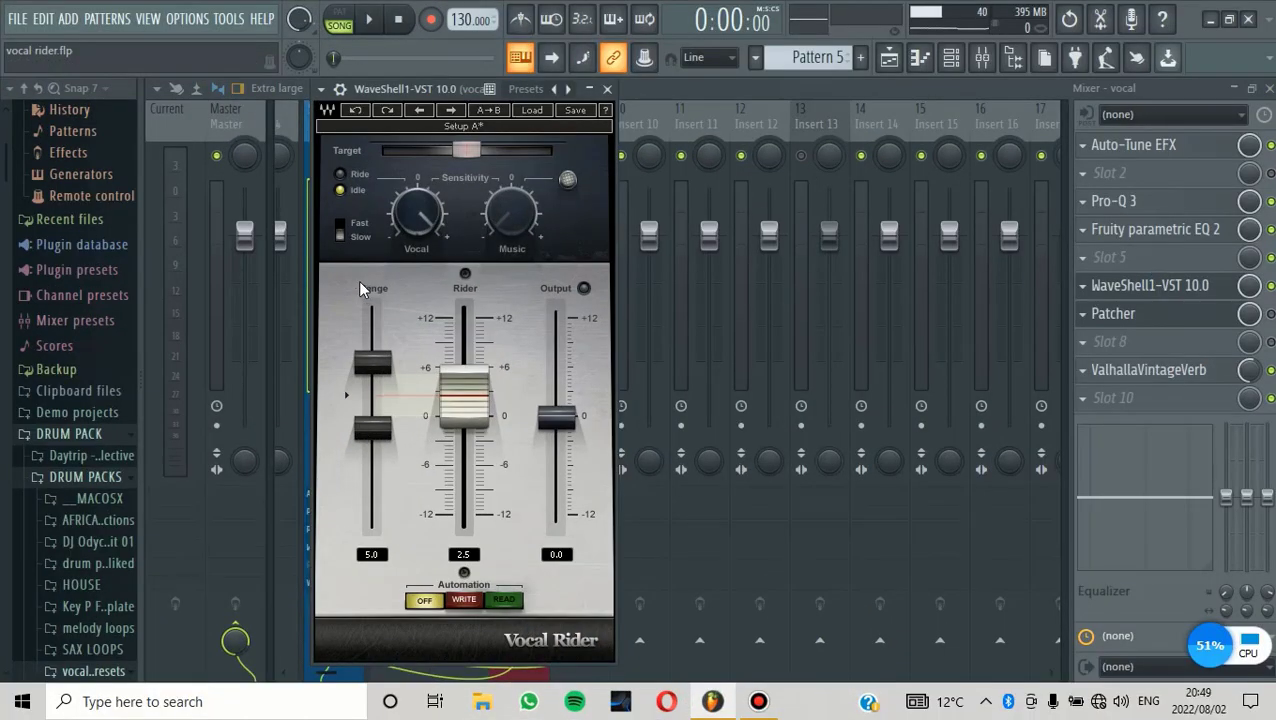
- Set the Waves Vocal Rider's maximum range to 3 dB and audition the vocal
click(379, 312)
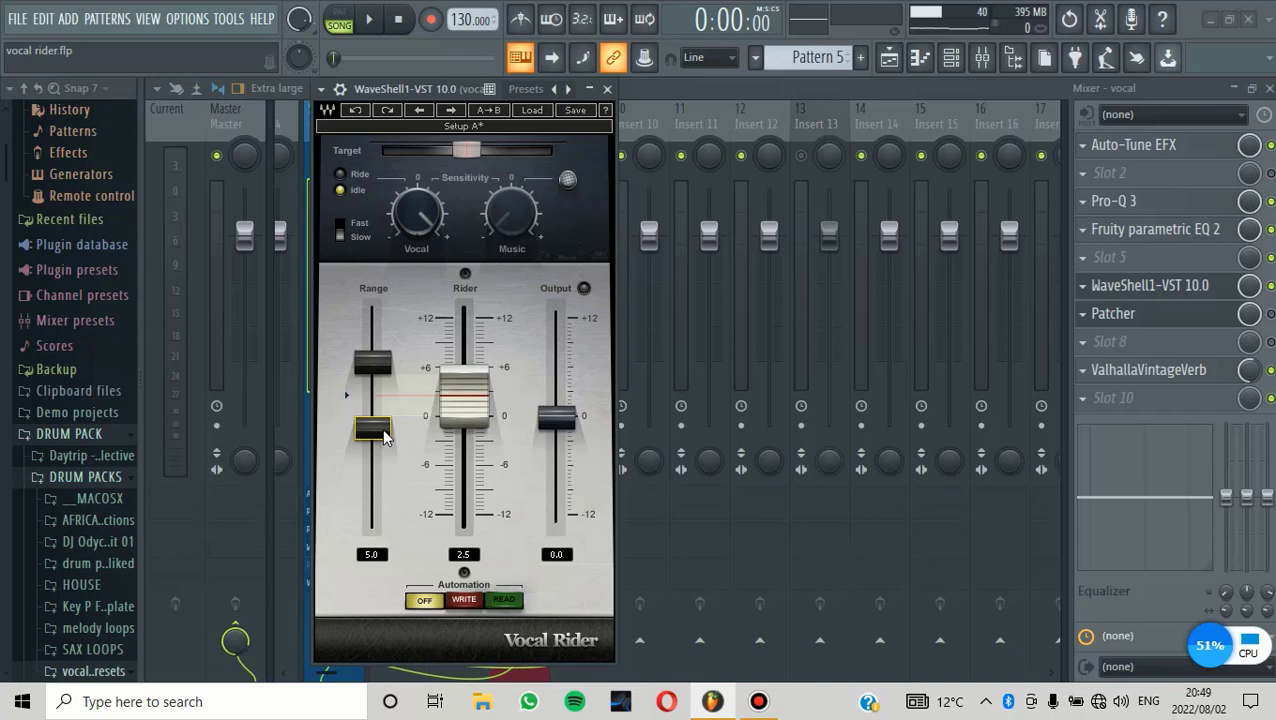
click(381, 368)
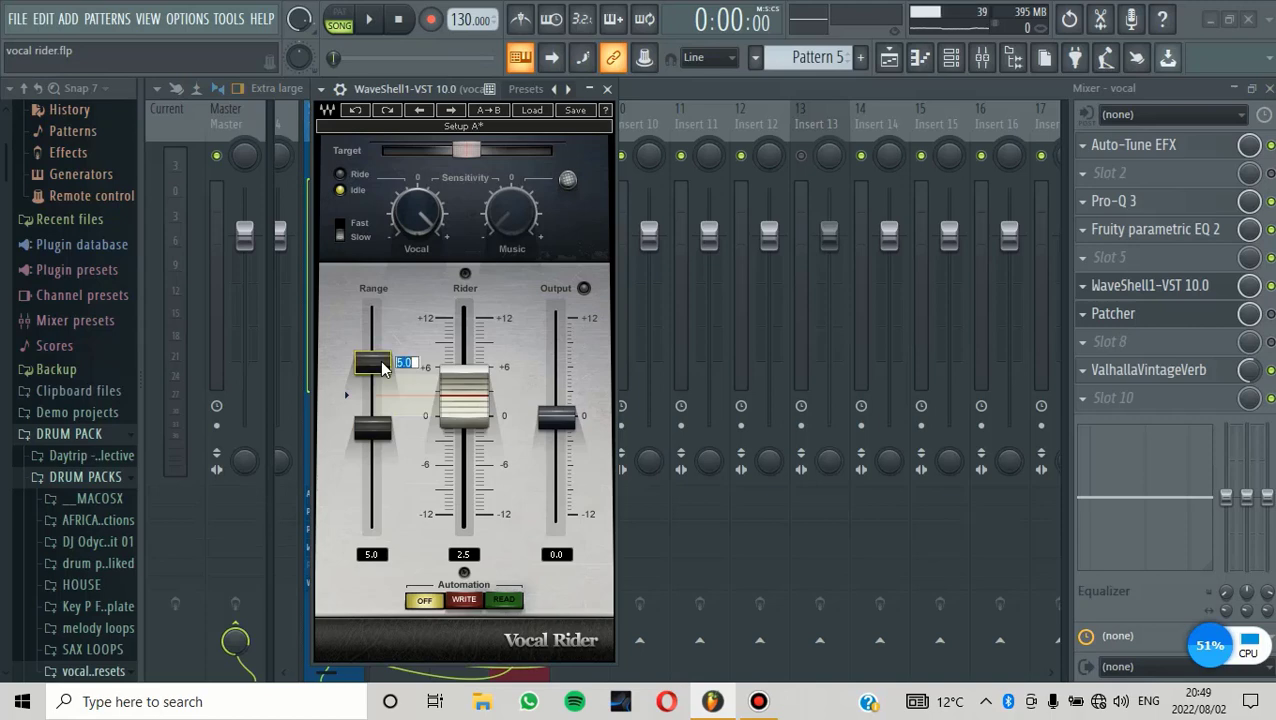
text(3)
key(Return)
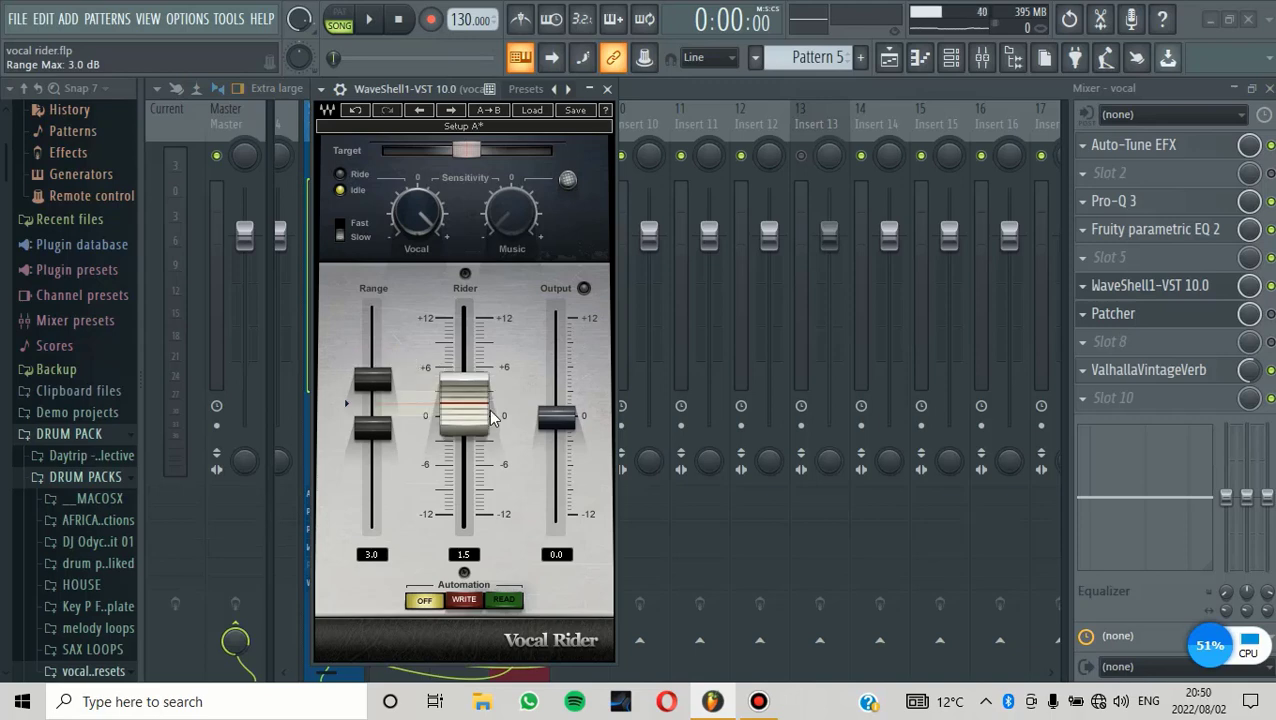
click(368, 19)
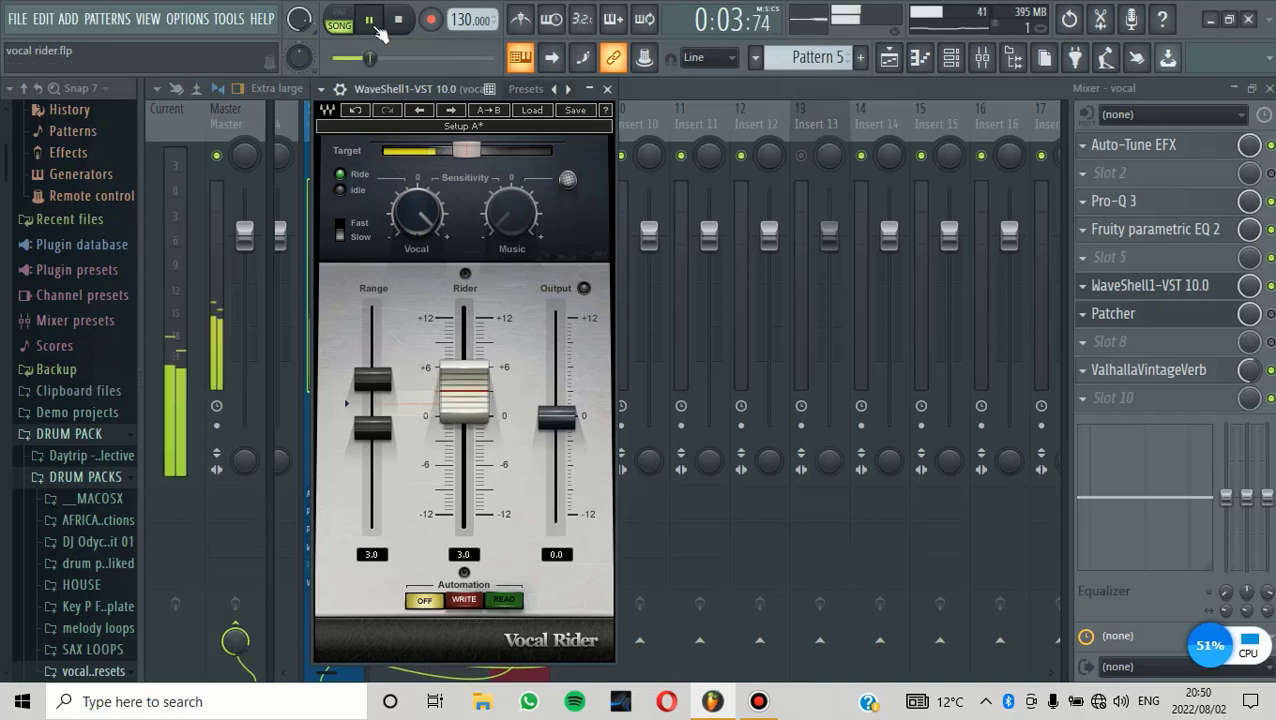
click(399, 20)
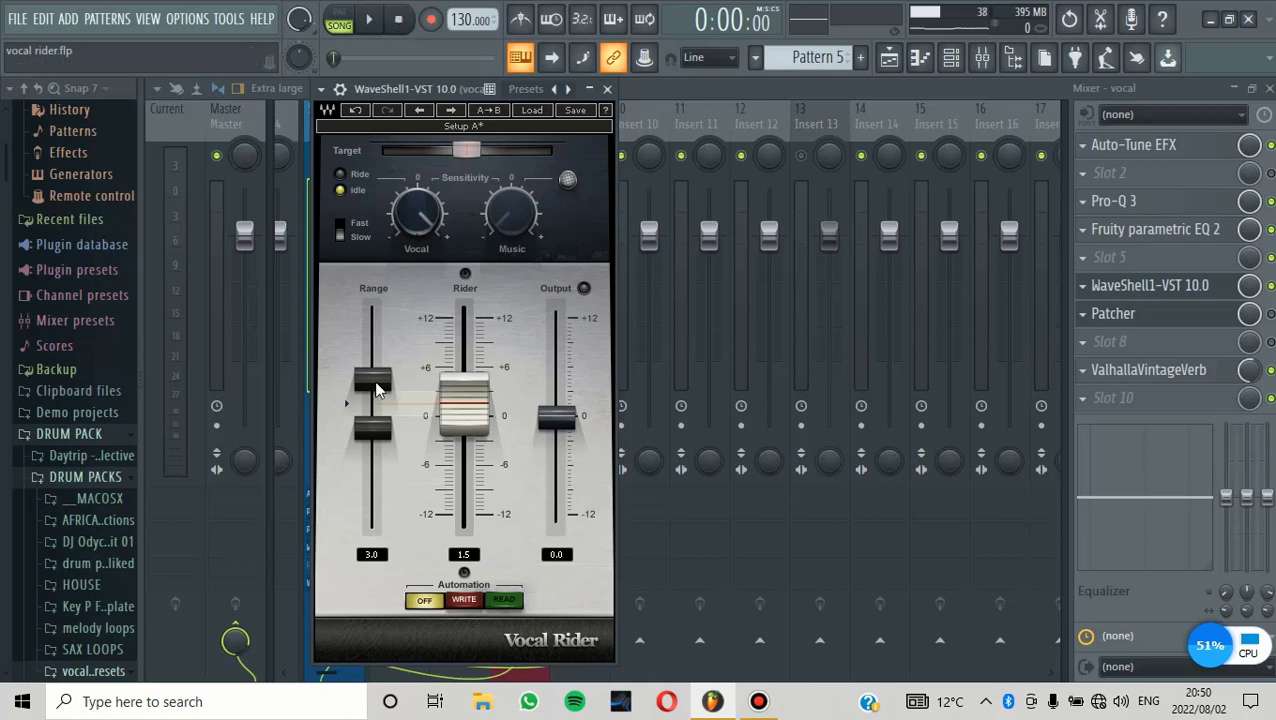
- Raise the Waves Vocal Rider's maximum range to about 6.2 dB and play the vocal through it
drag(372, 378, 372, 352)
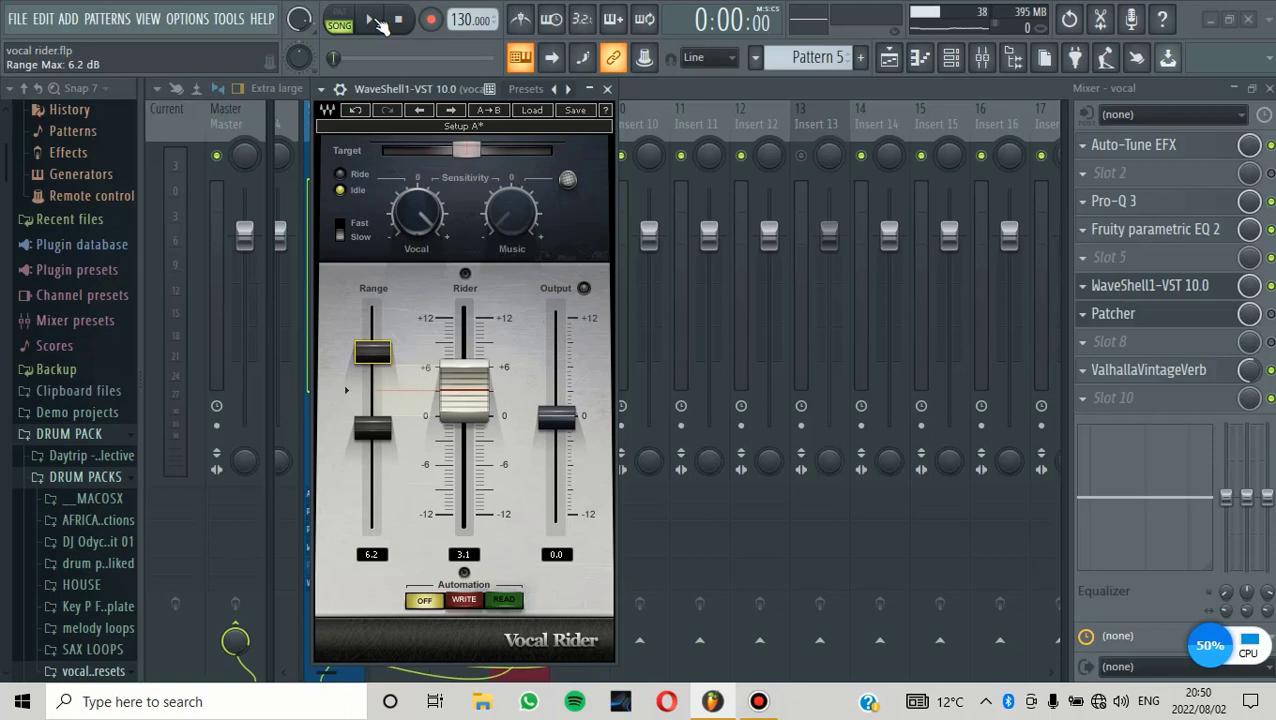
click(376, 22)
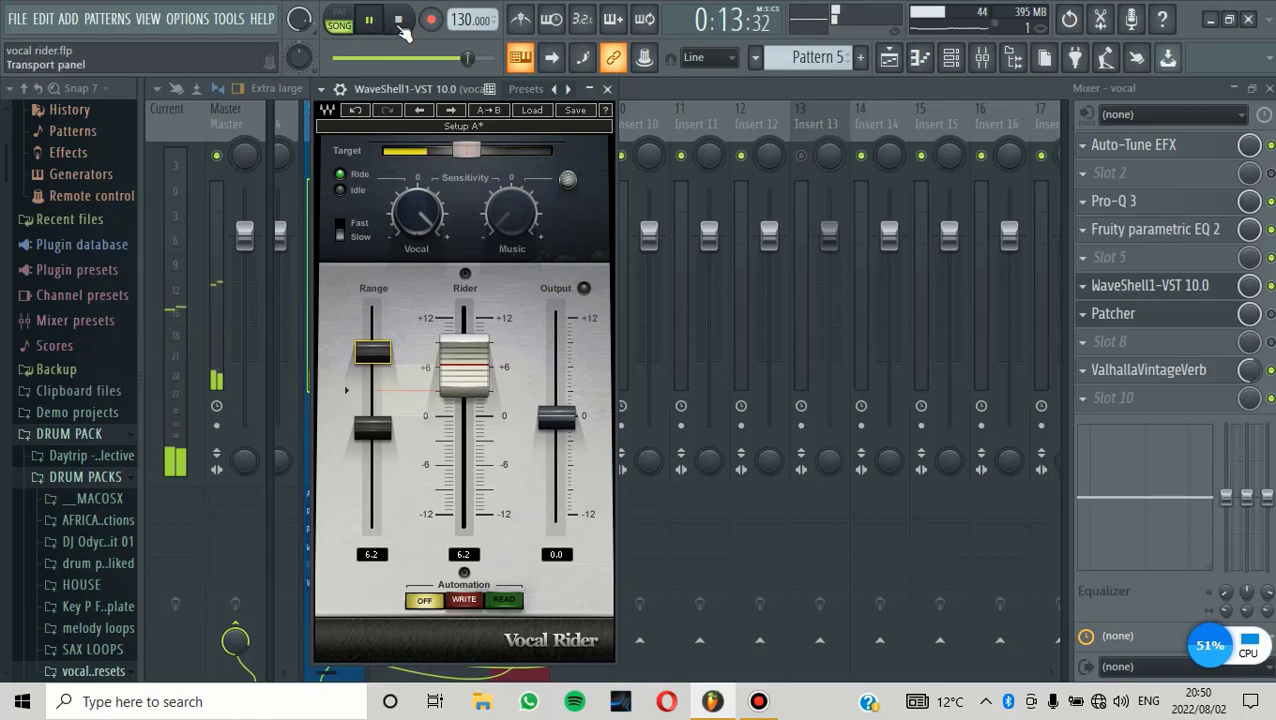
click(401, 24)
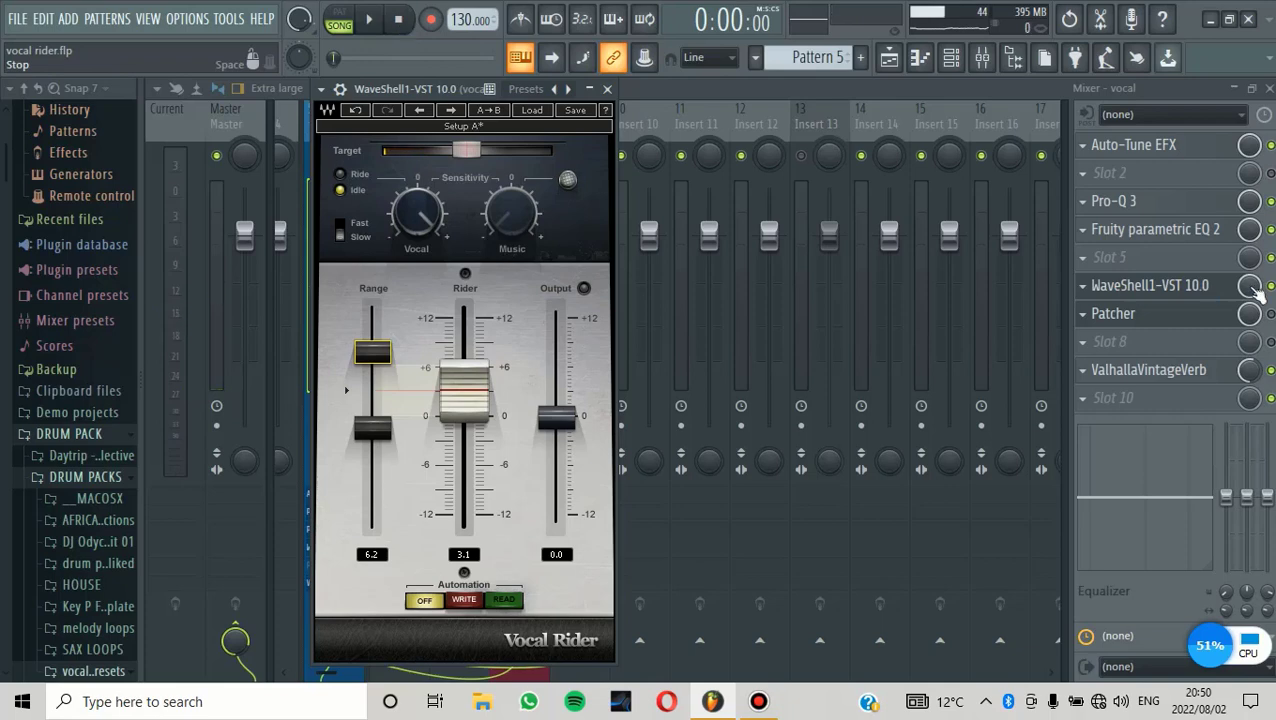
- Close the Vocal Rider window and compare the vocal with the WaveShell1-VST effect bypassed and enabled, playing the song each time
click(607, 88)
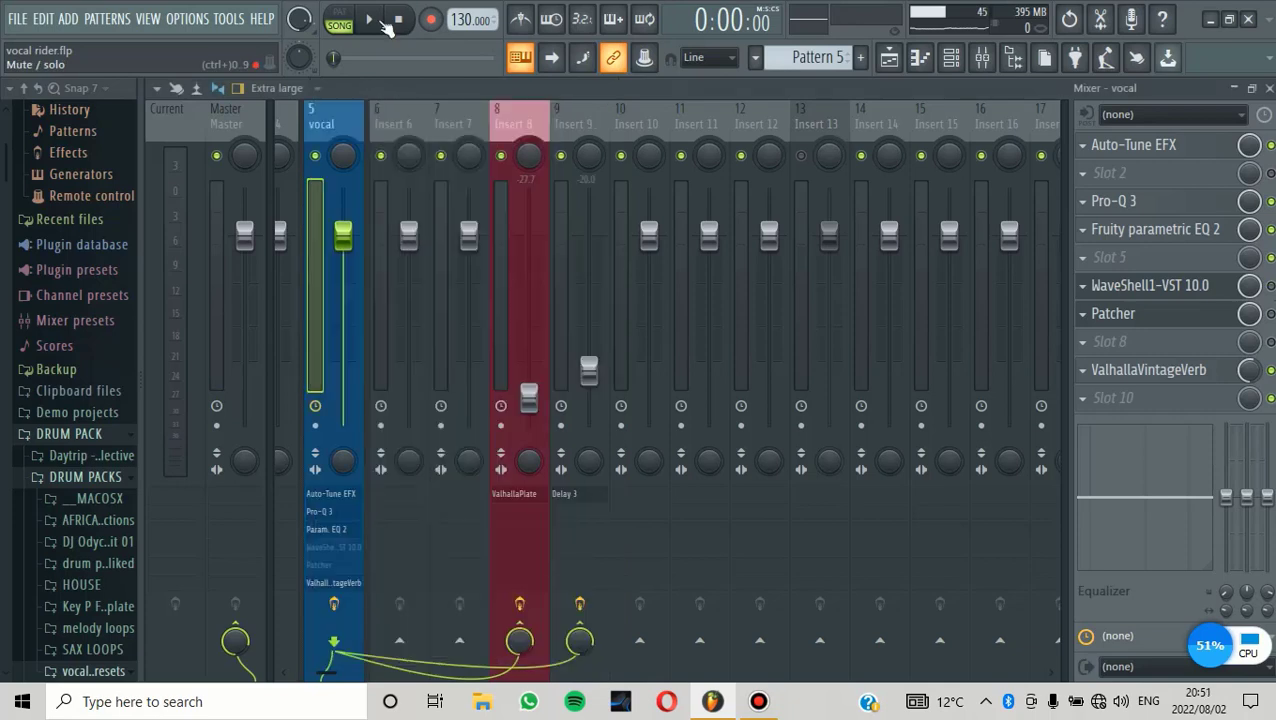
click(380, 21)
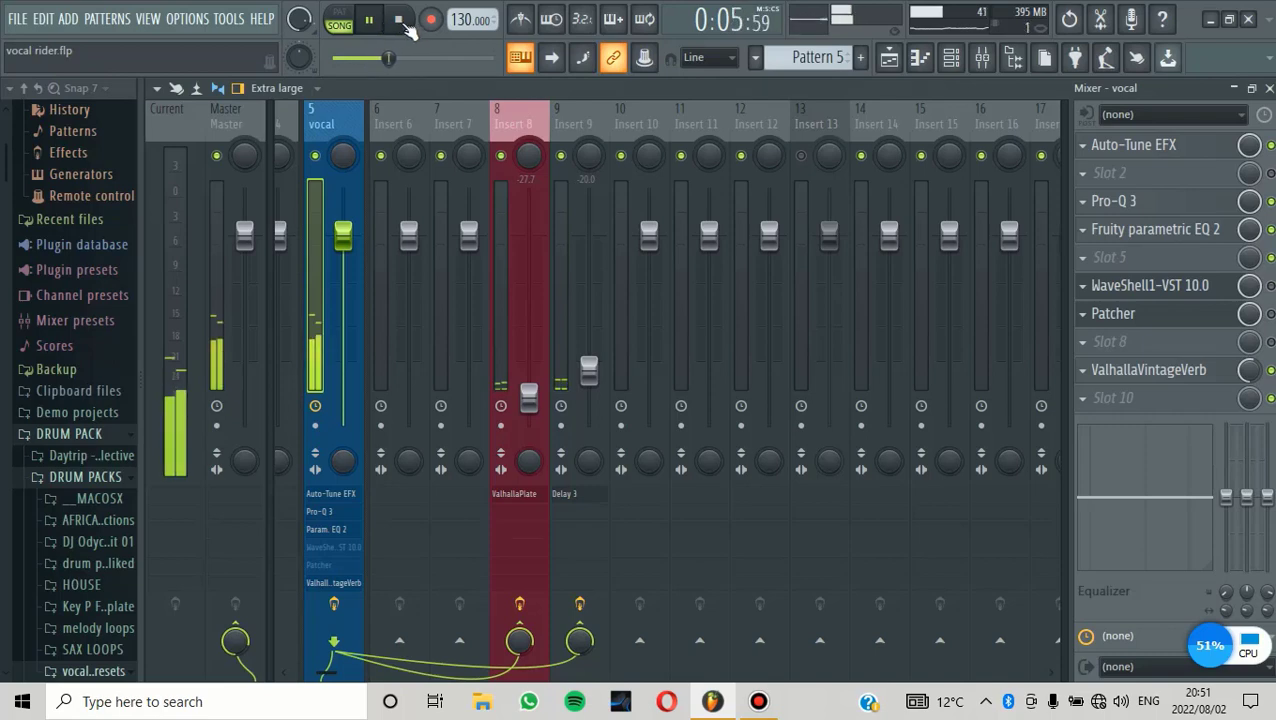
click(401, 21)
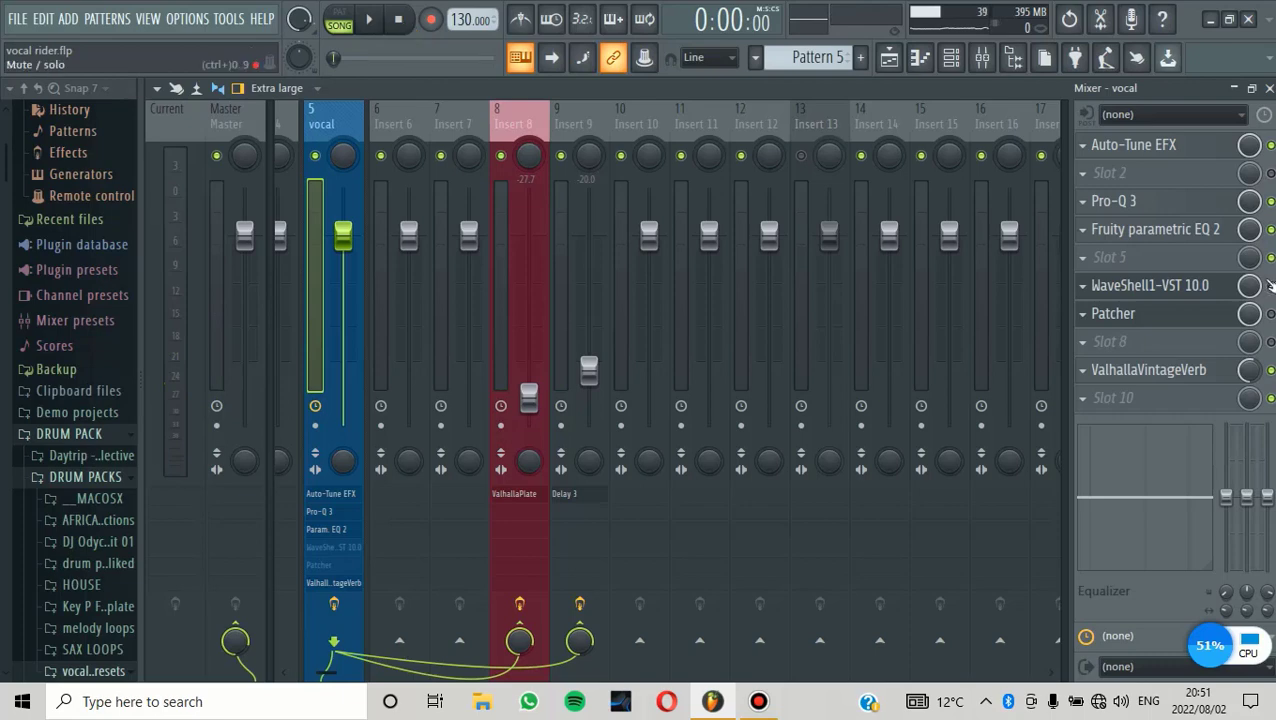
click(372, 21)
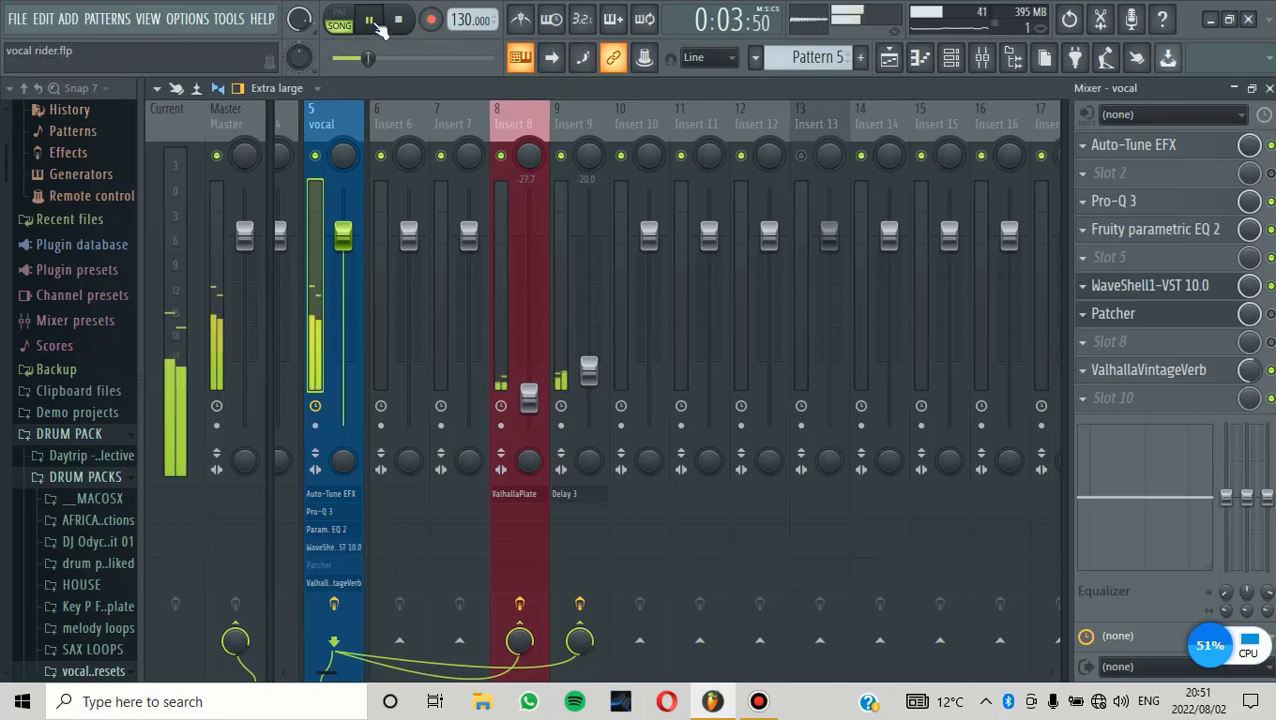
click(408, 28)
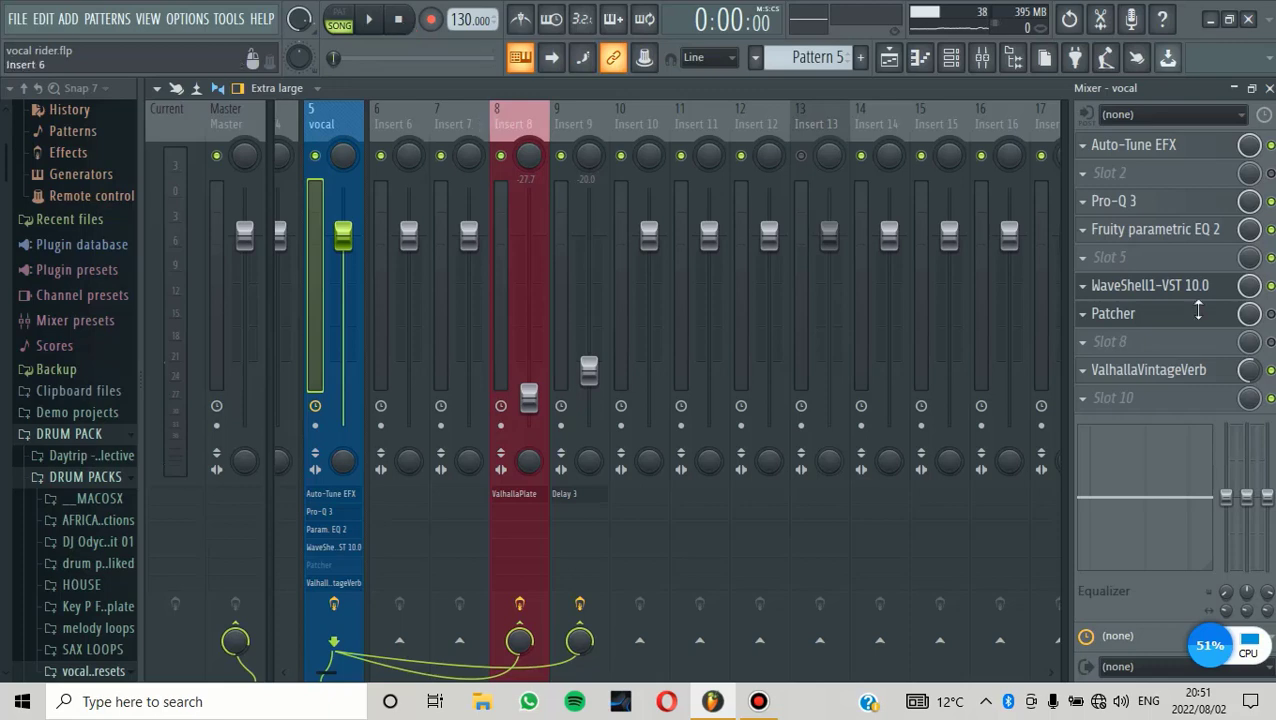
- Replace the vocal track's WaveShell and old Patcher effects with a fresh Patcher in slot 6, loading its Vocal Rider preset
click(1095, 325)
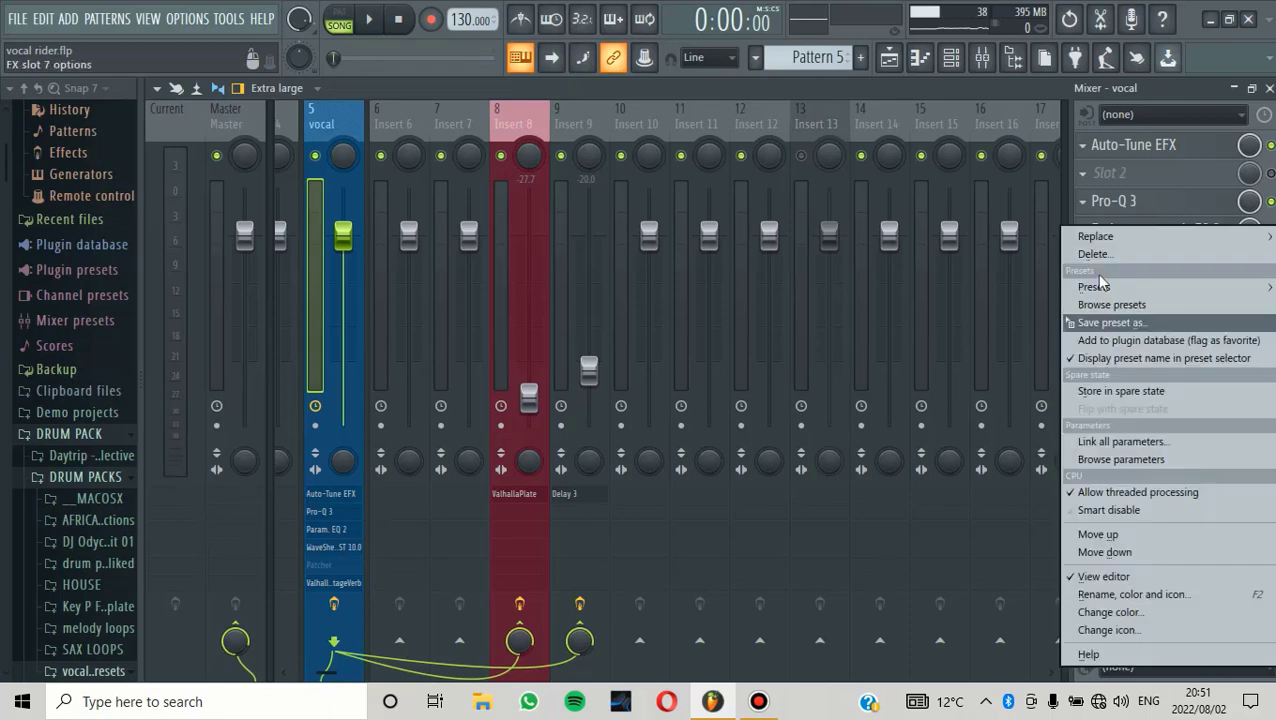
click(1110, 252)
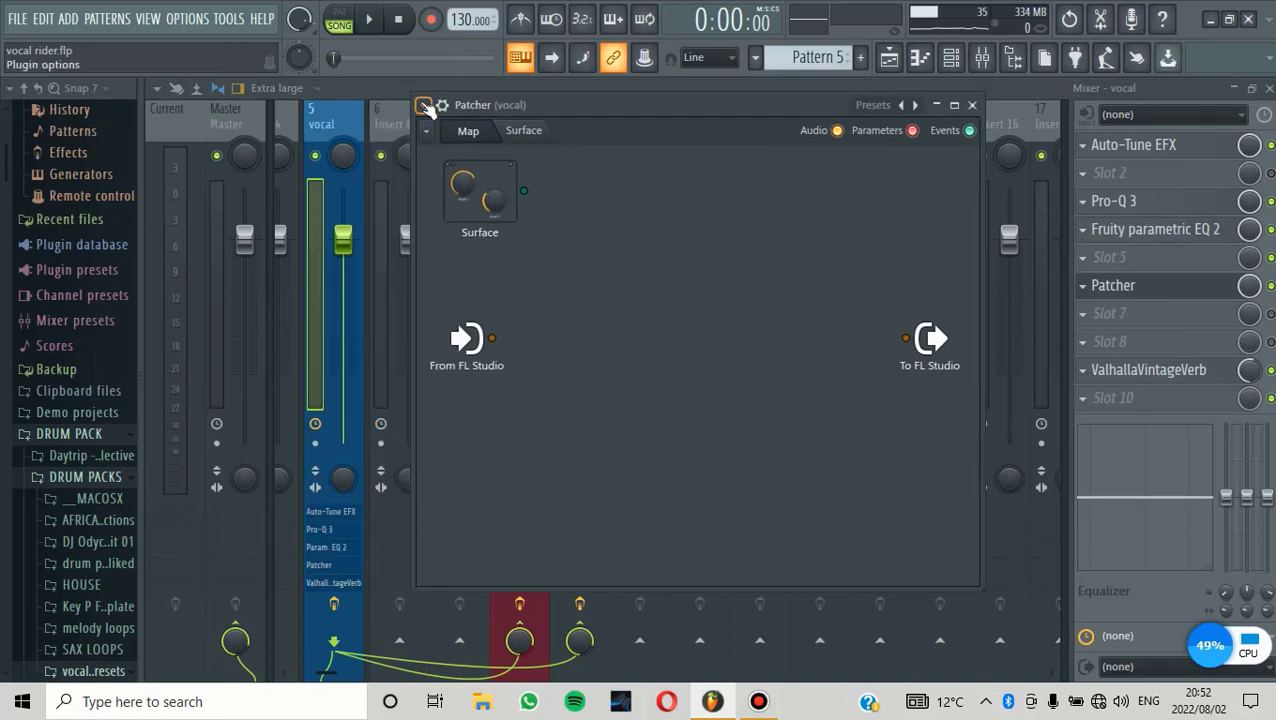
click(425, 106)
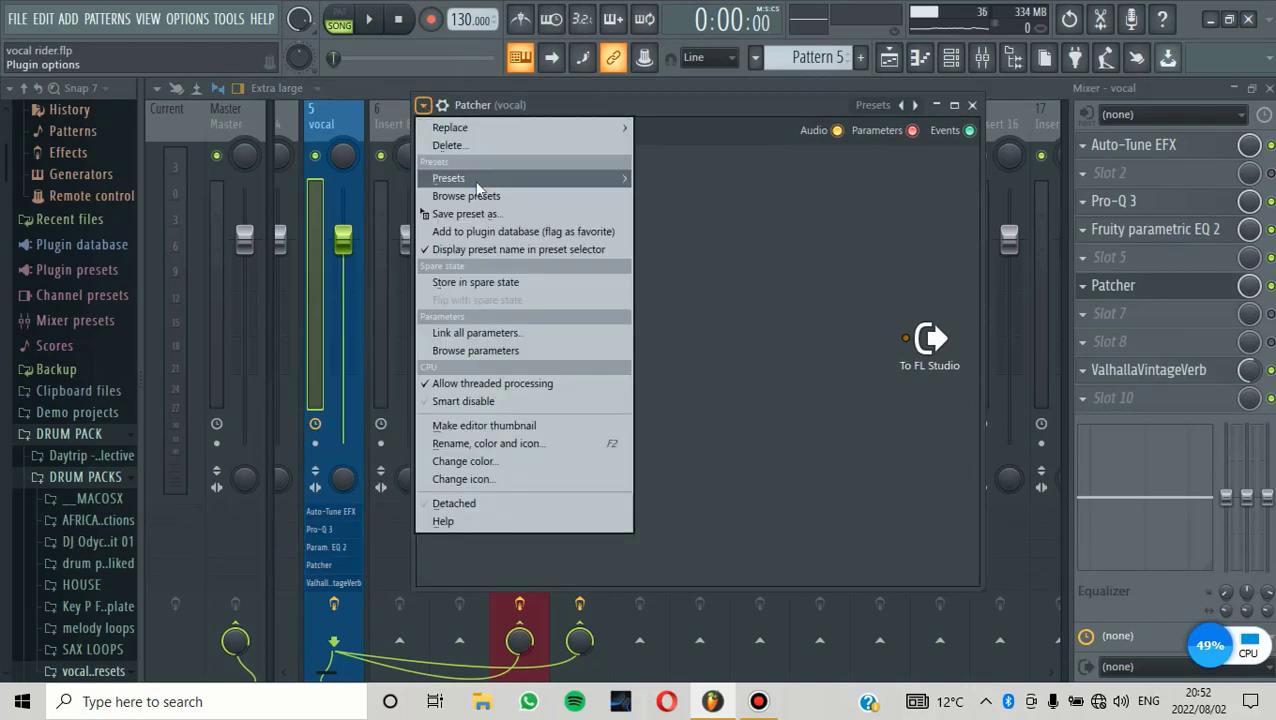
mouse_move(489, 180)
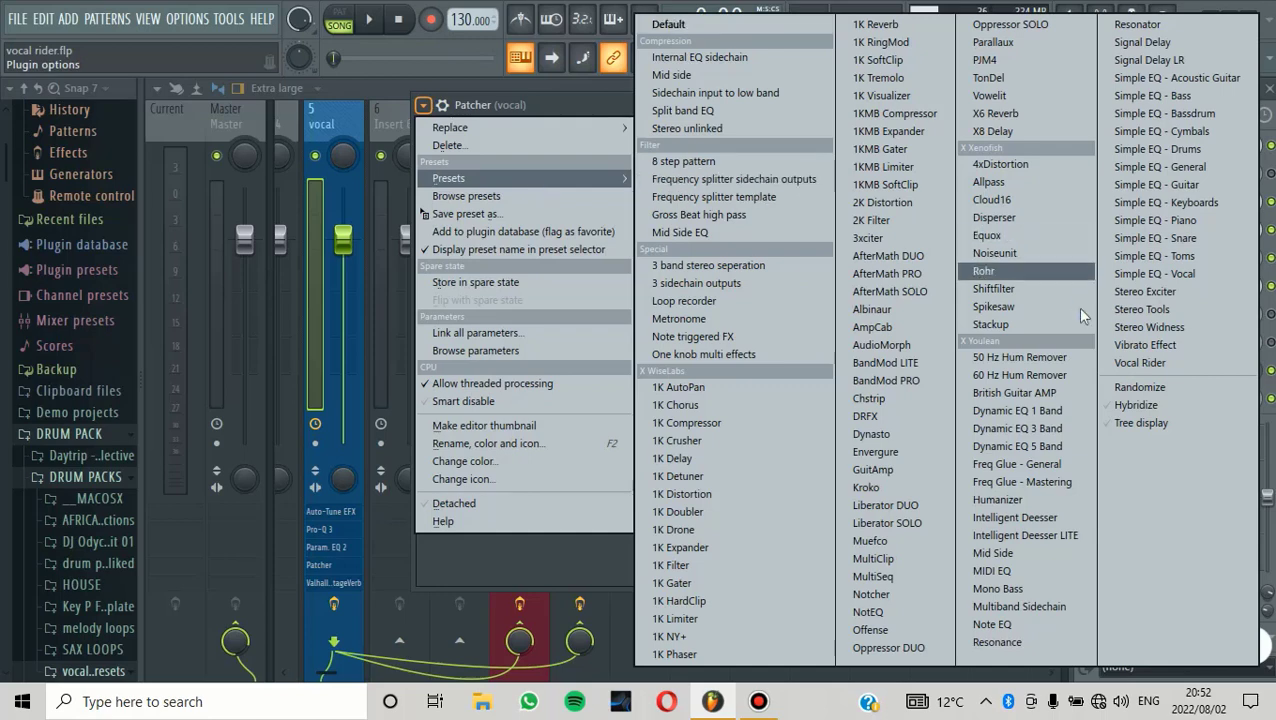
click(1151, 361)
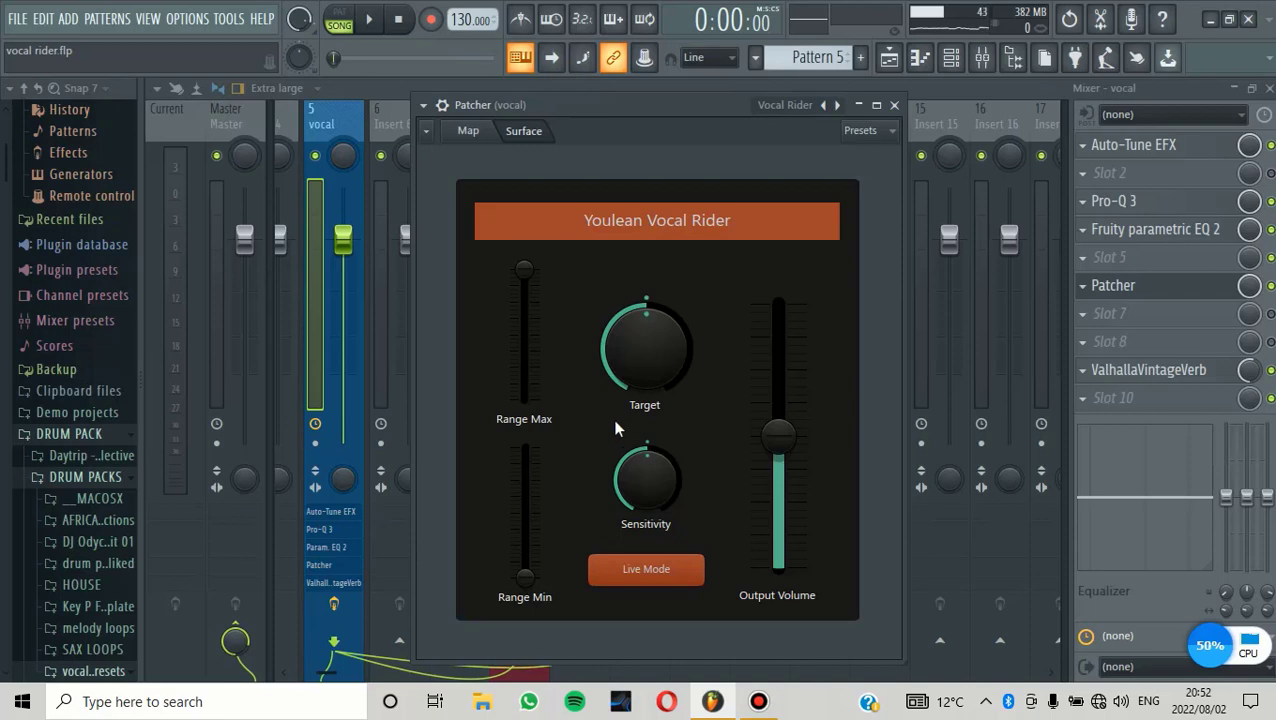
- In Youlean Vocal Rider, turn Sensitivity and Range Min fully up and lower Range Max to about a third of its travel
drag(645, 500, 645, 472)
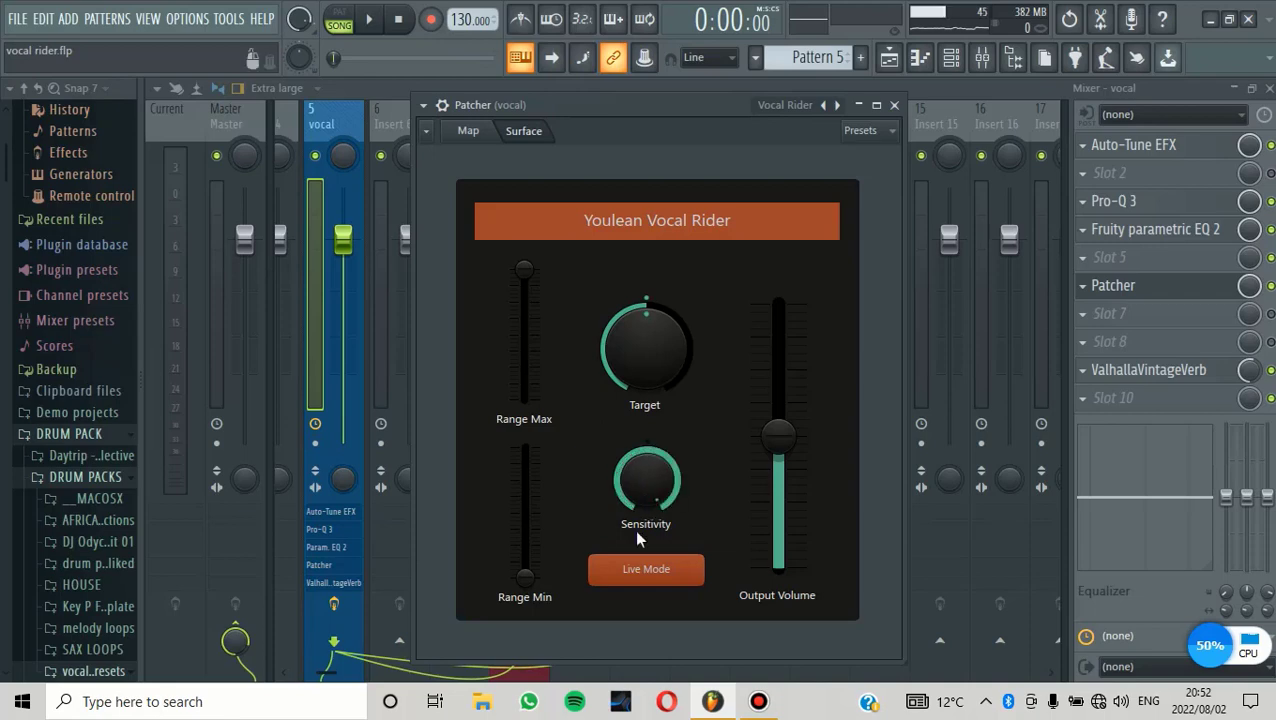
drag(527, 582, 524, 447)
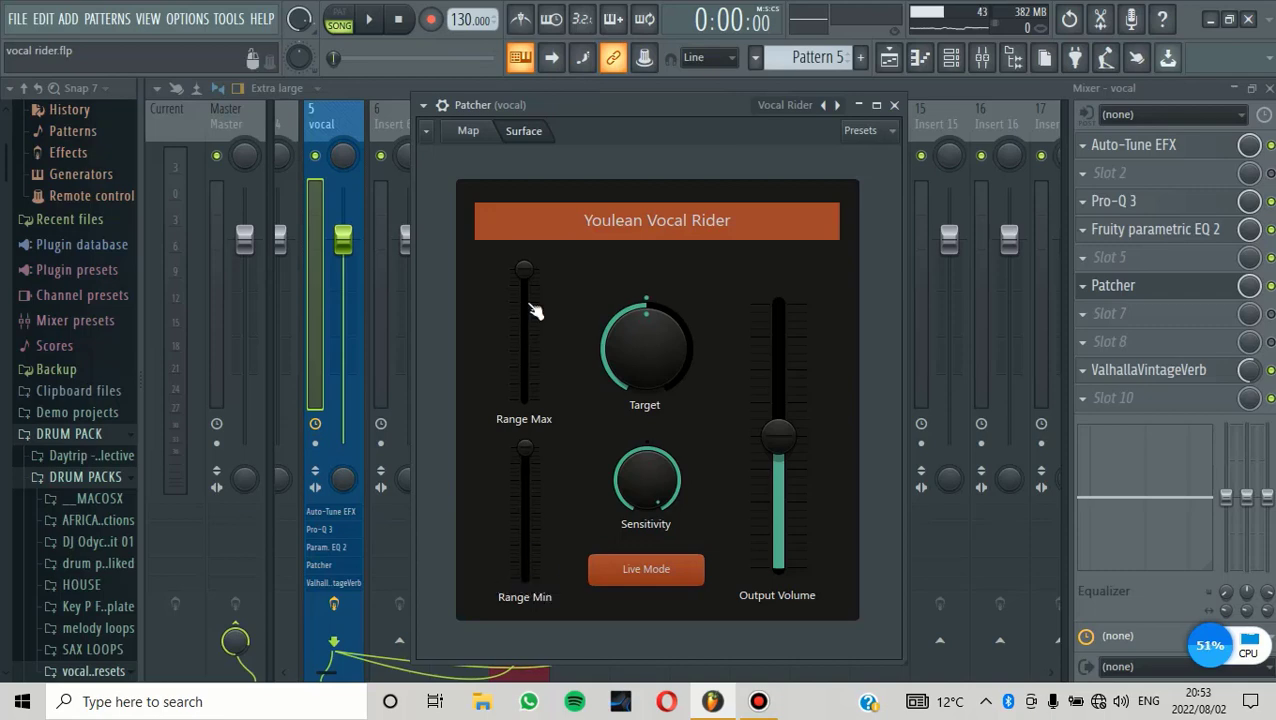
drag(524, 268, 518, 490)
drag(525, 338, 525, 353)
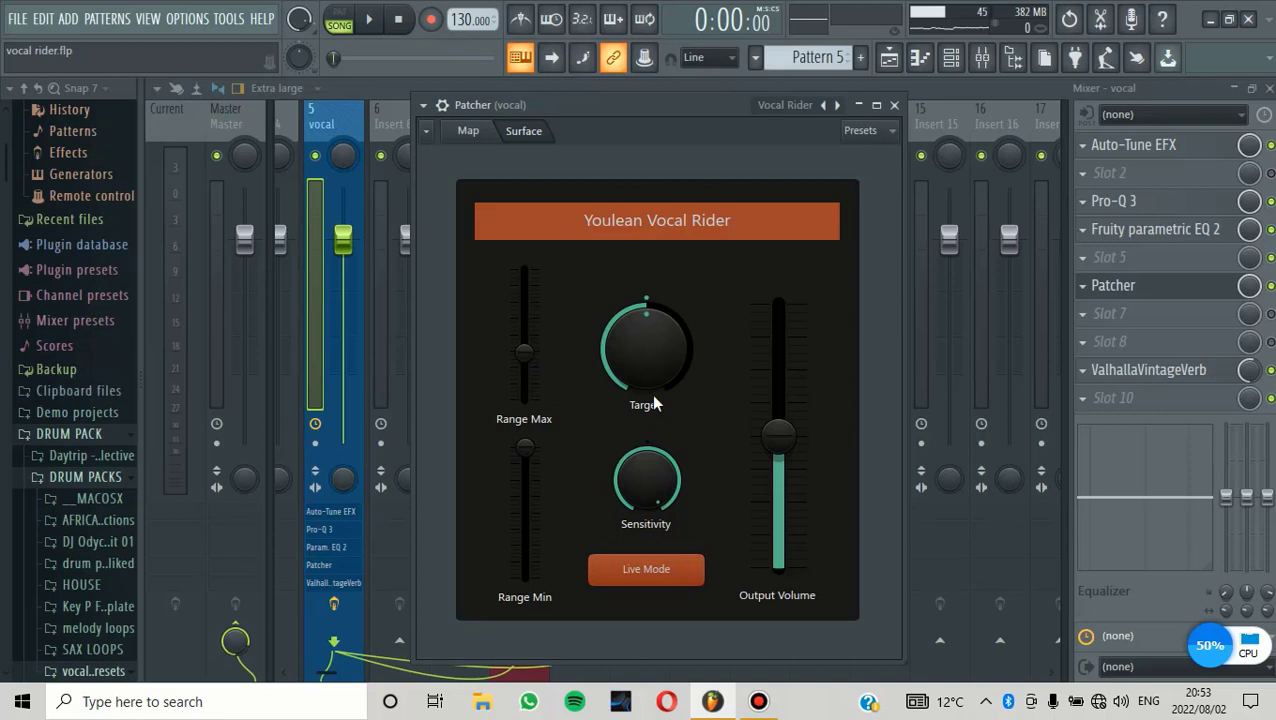
- While the song plays, raise Range Max to about three quarters and Target to about two thirds, and stop playback
click(370, 20)
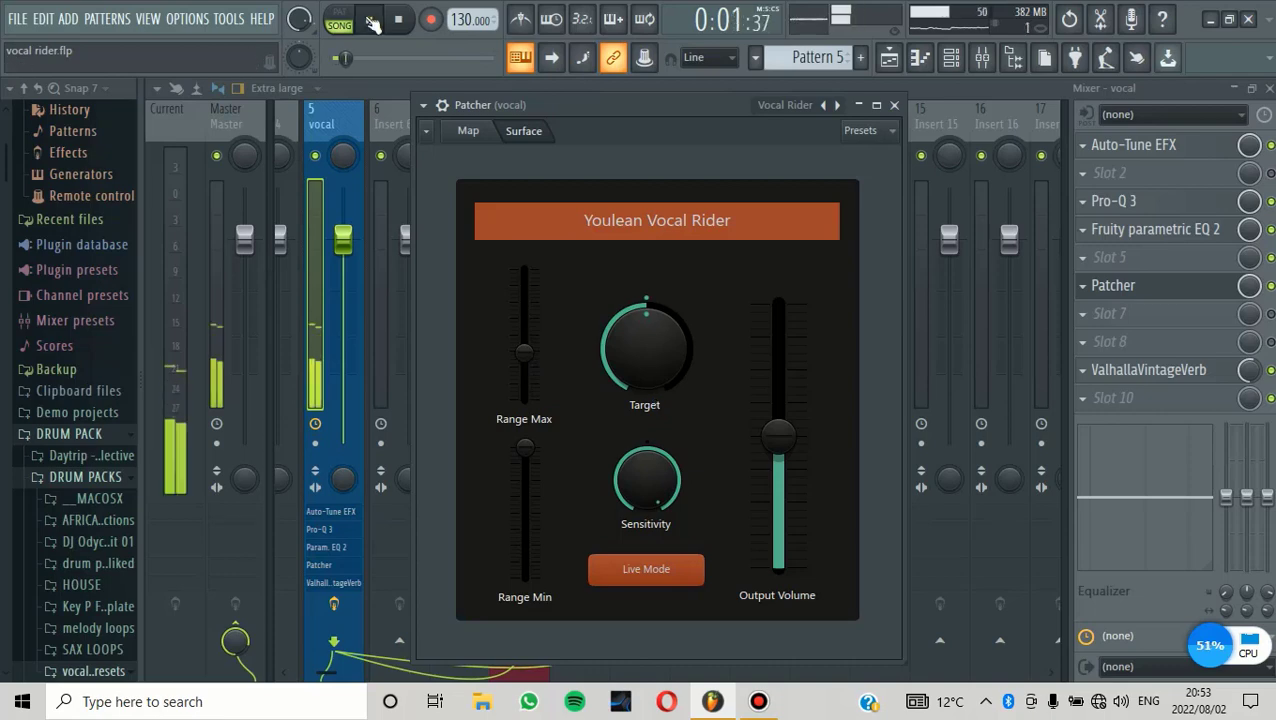
drag(524, 352, 526, 301)
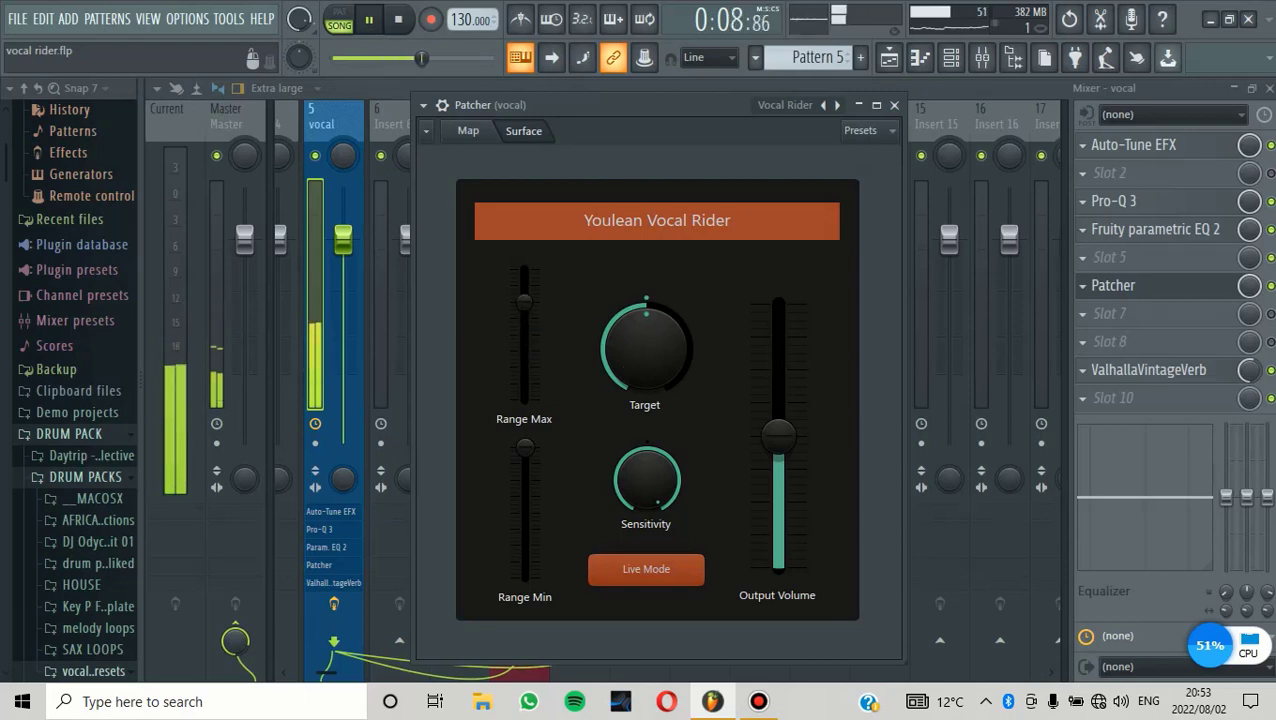
mouse_move(624, 371)
mouse_down()
mouse_move(624, 347)
mouse_move(625, 362)
mouse_up()
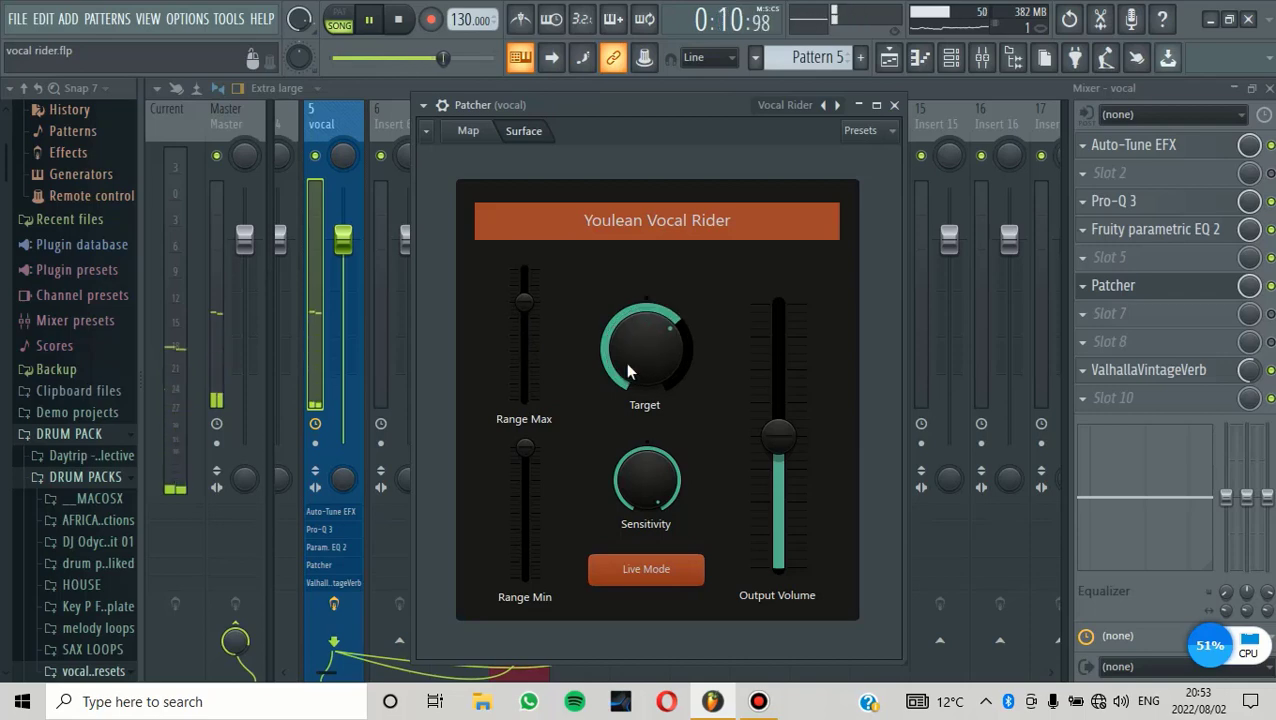
click(398, 19)
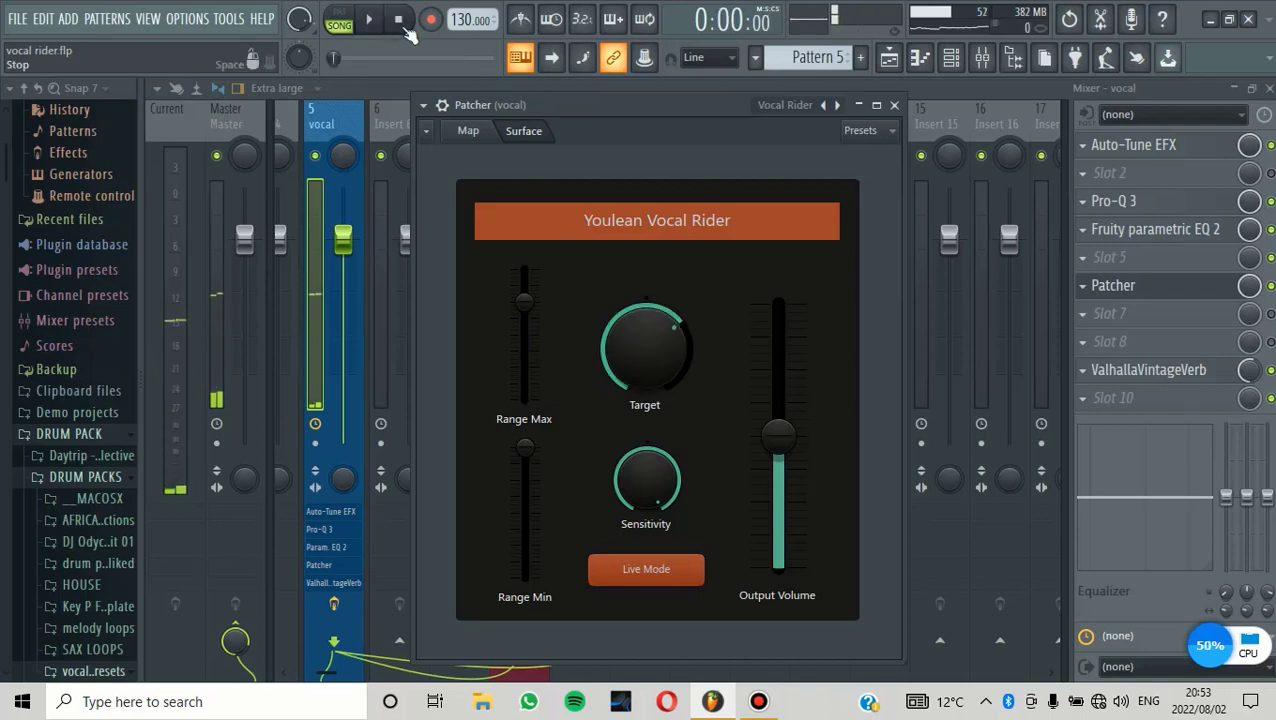
- Close the Patcher window and compare the vocal with Patcher bypassed and re-enabled, playing the song each time
click(1271, 286)
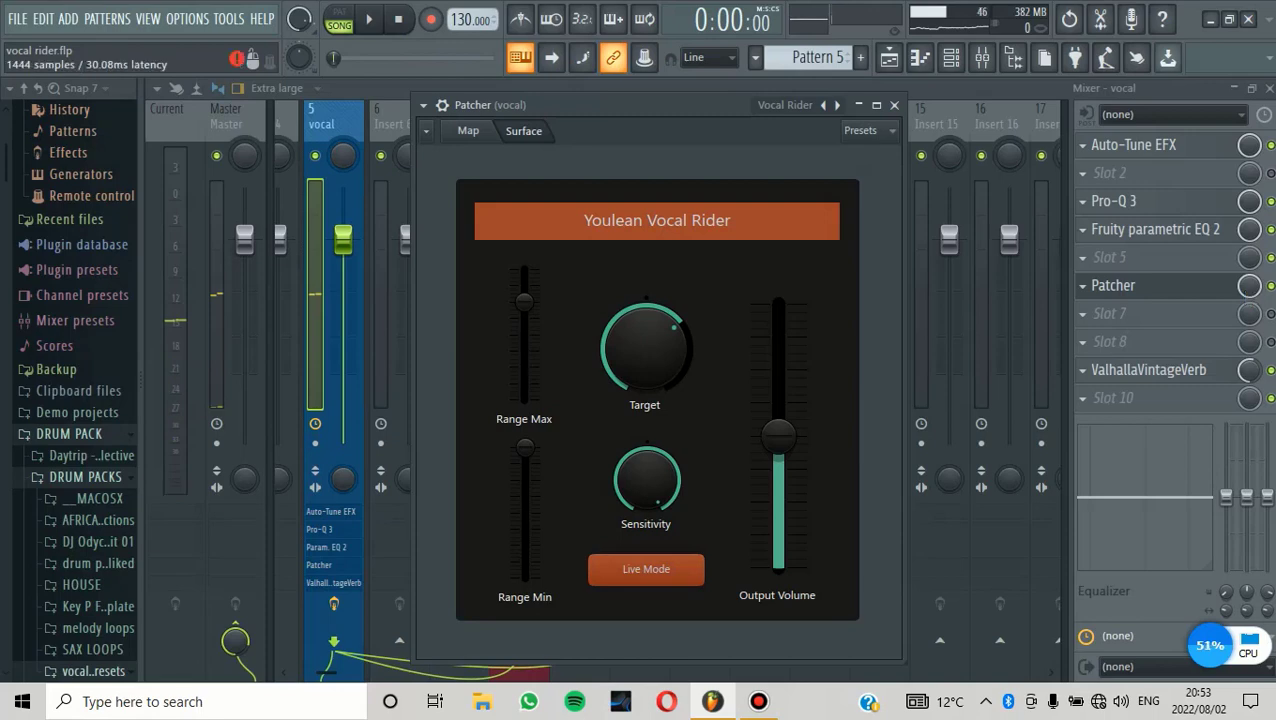
click(895, 105)
click(372, 21)
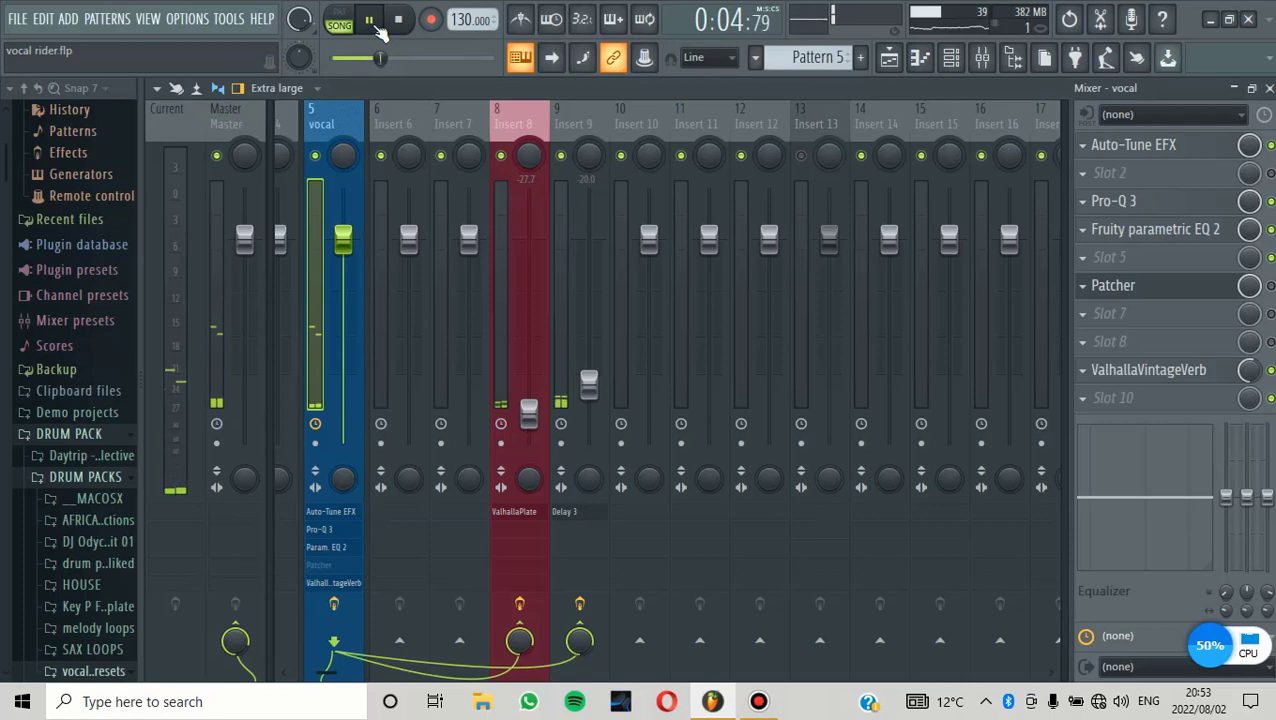
click(398, 20)
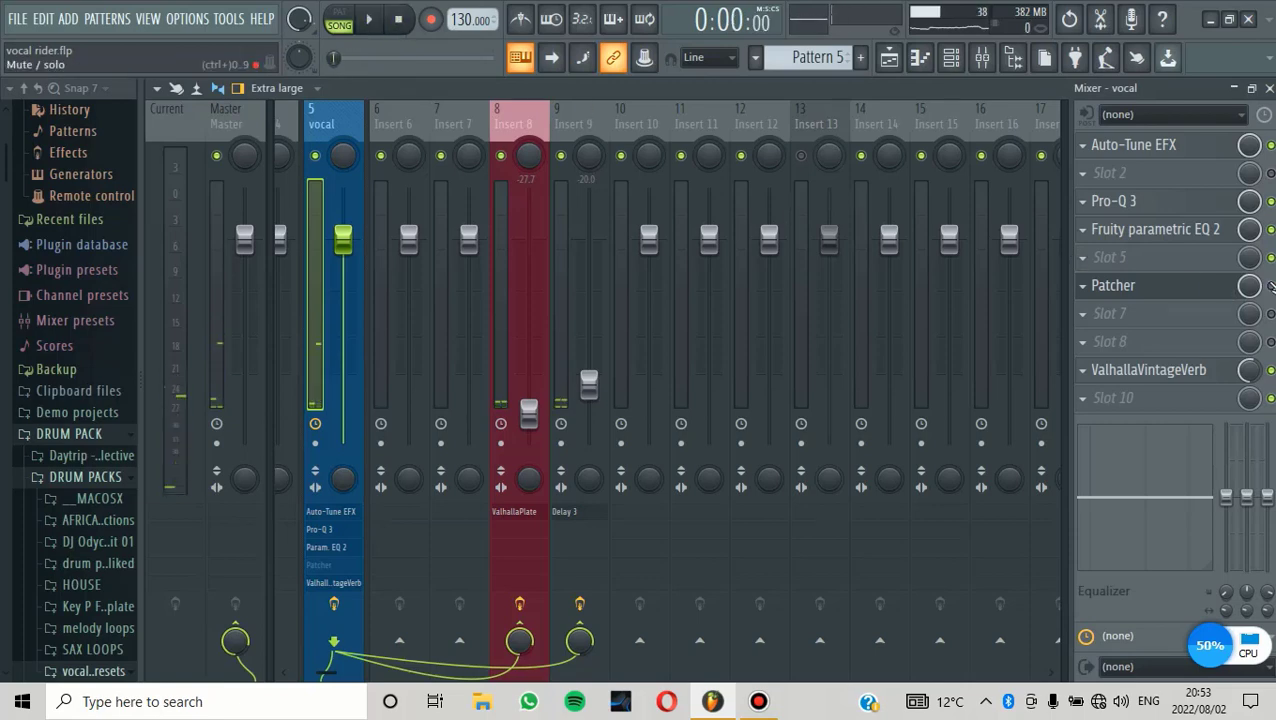
click(372, 21)
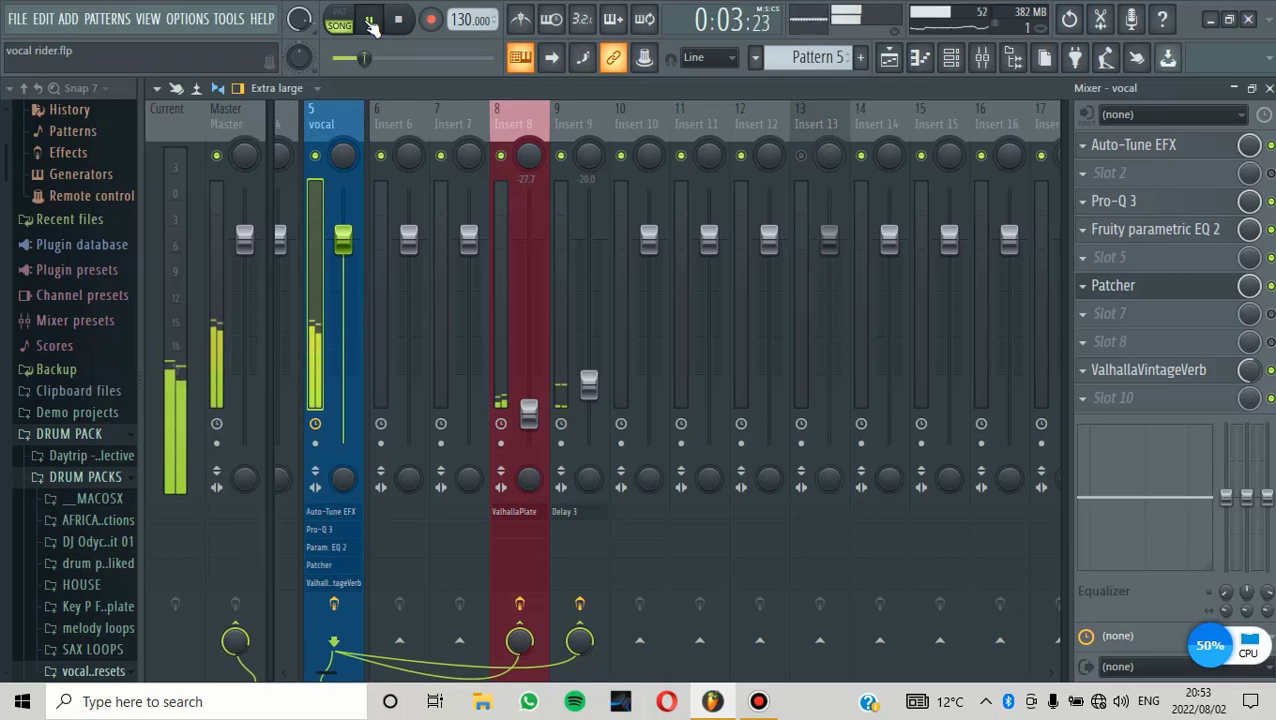
click(398, 22)
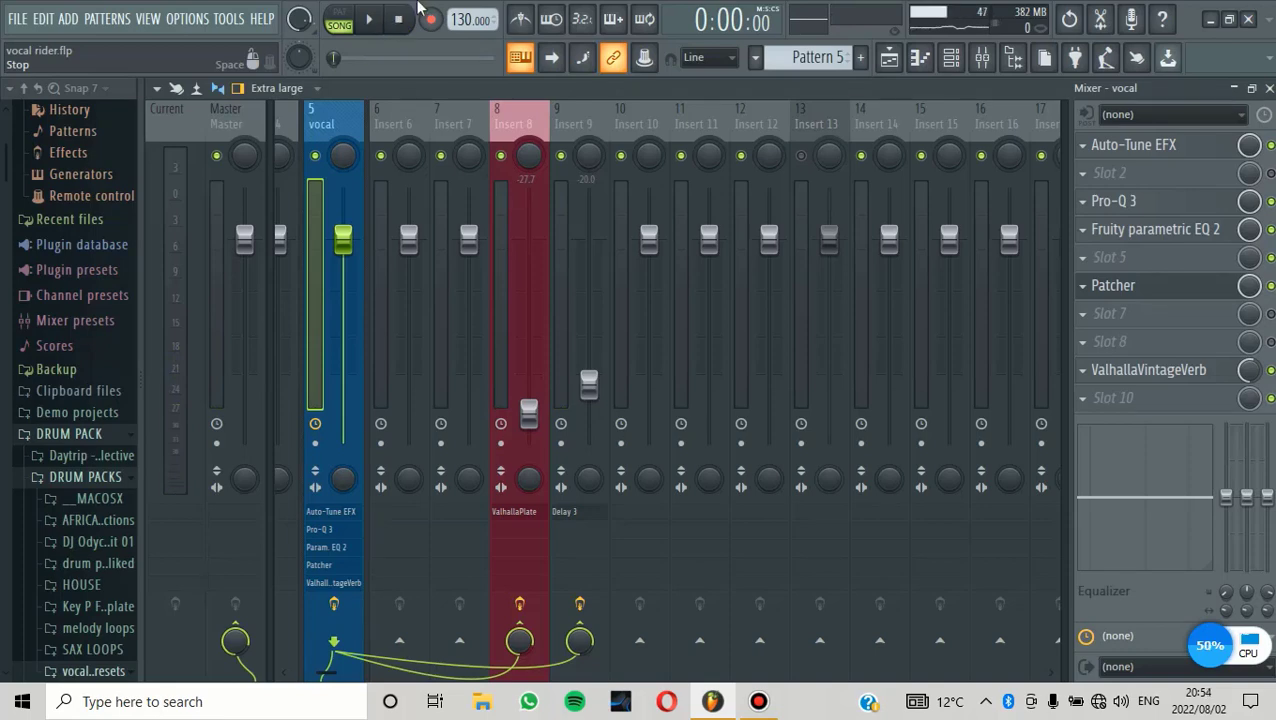
click(378, 21)
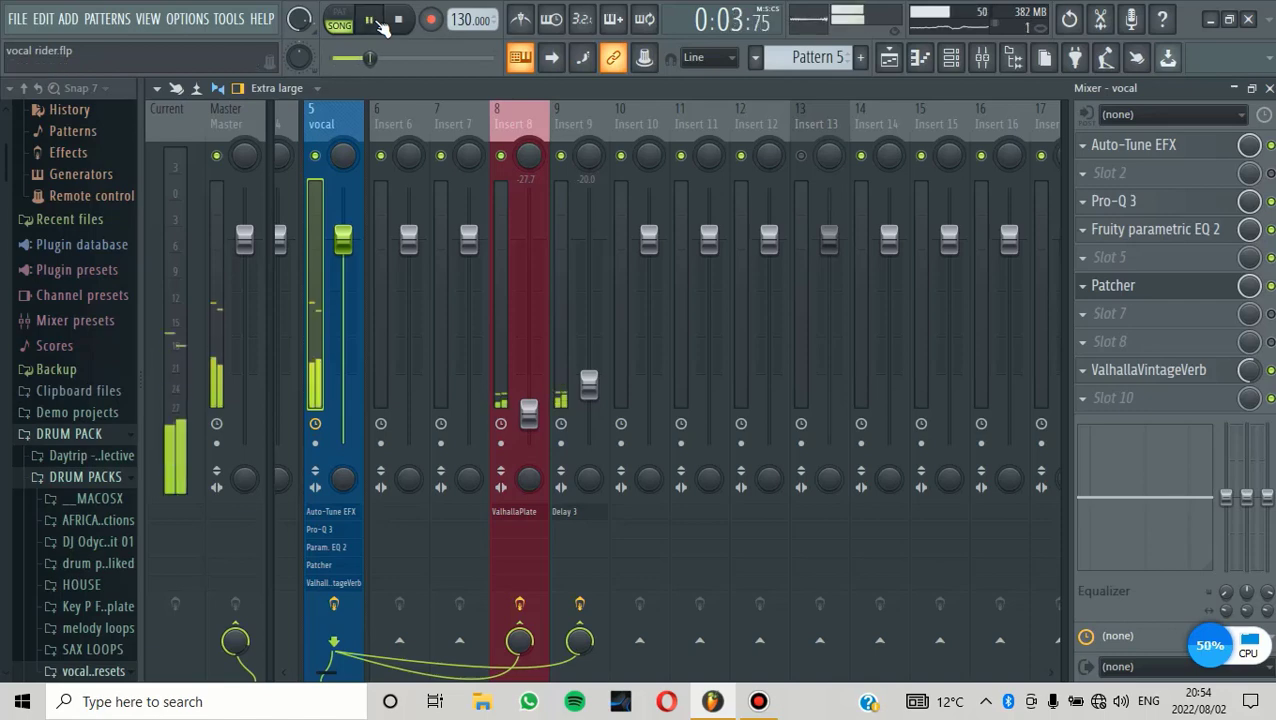
click(400, 22)
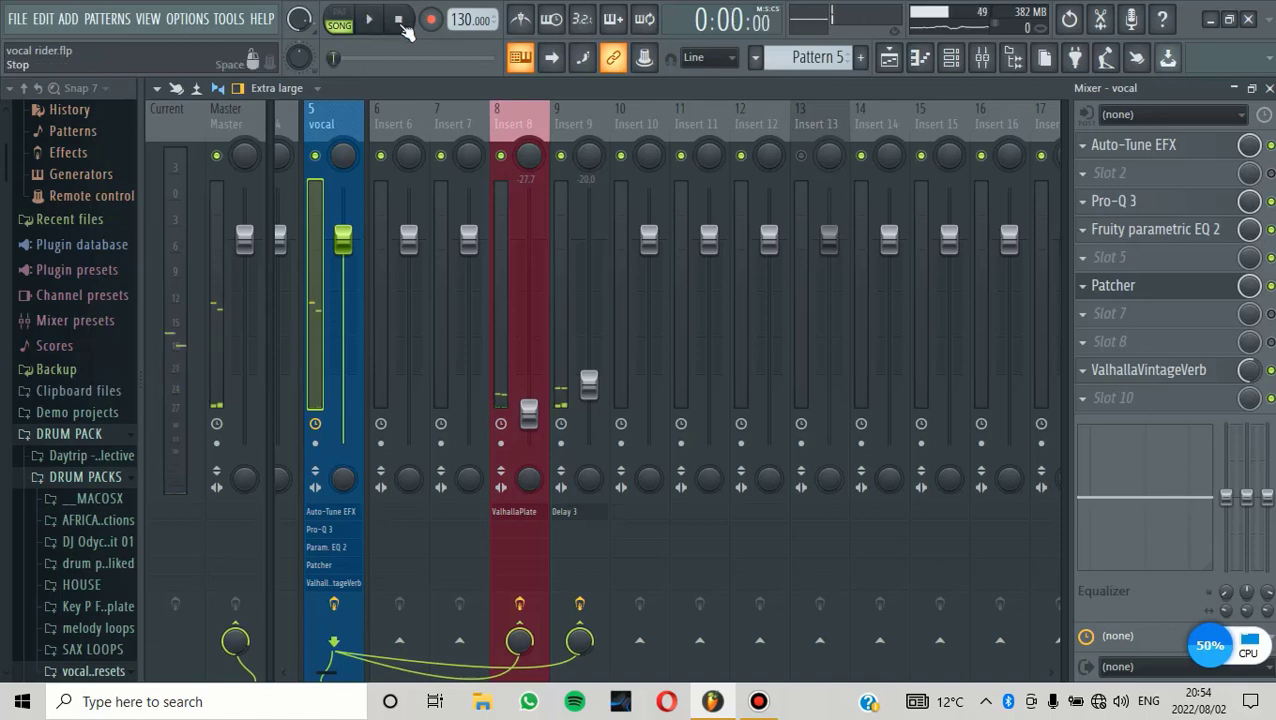